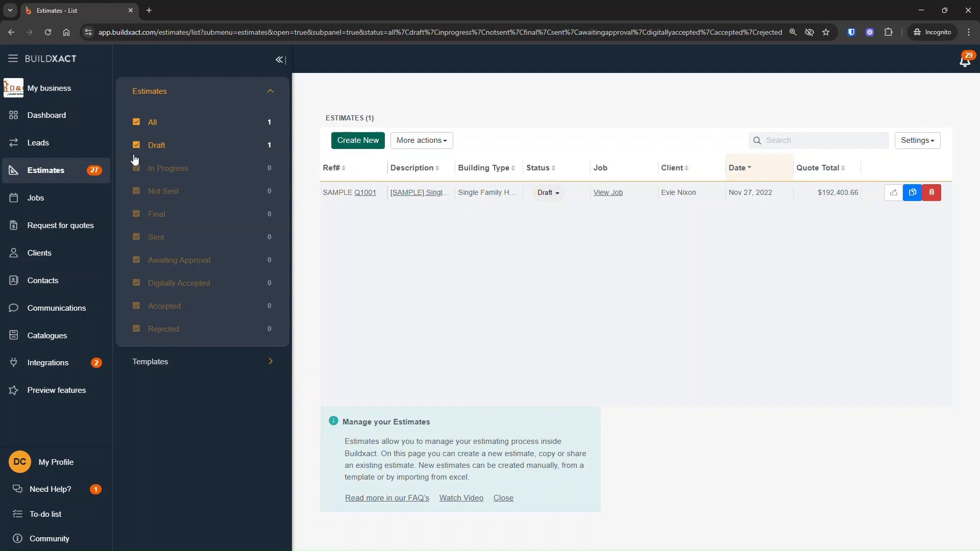
# Open the kitchen renovation lead's estimates and start creating a new estimate for it.
pyautogui.click(64, 151)
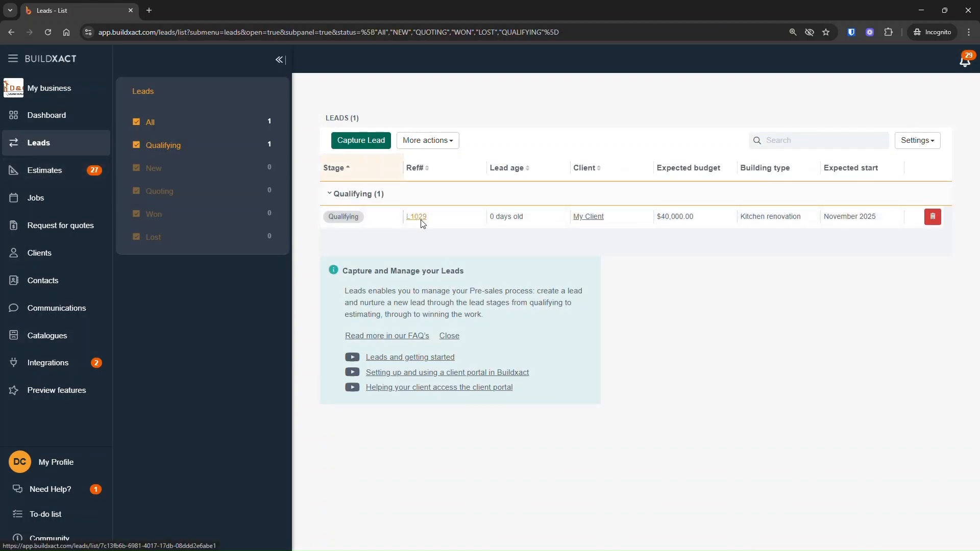
pyautogui.click(418, 216)
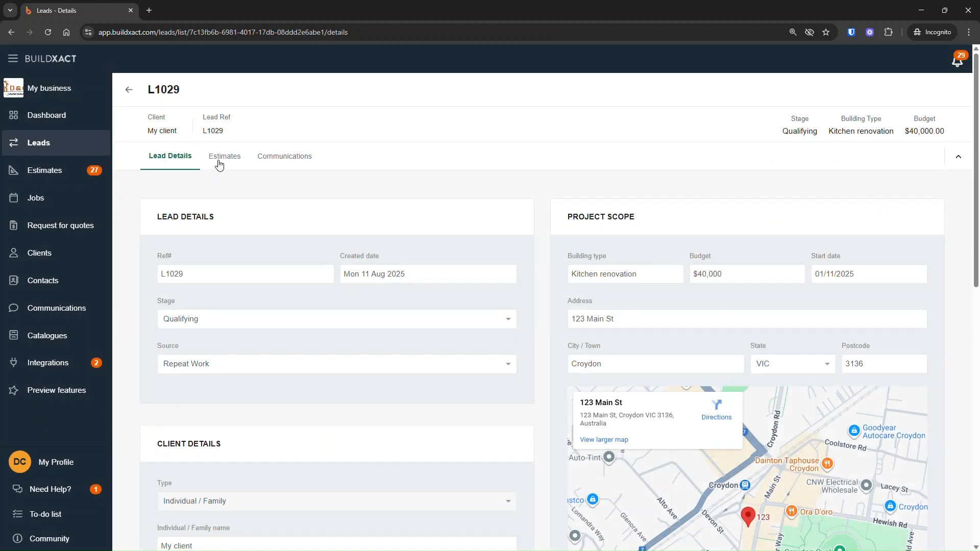
pyautogui.click(218, 162)
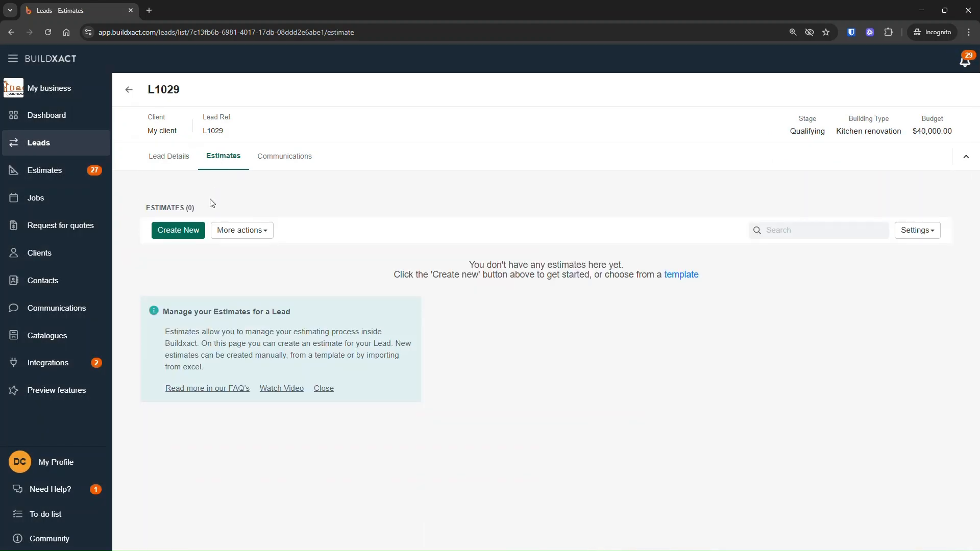
pyautogui.click(194, 233)
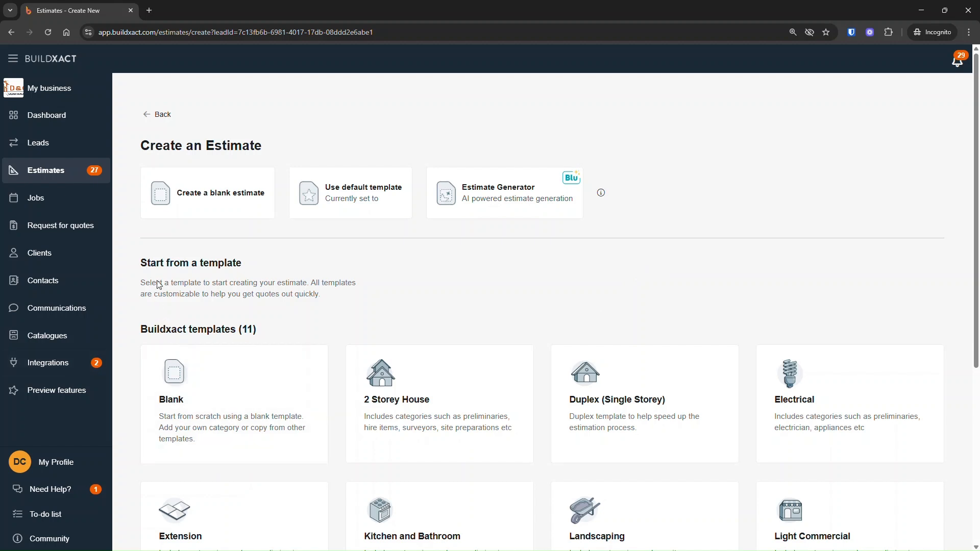
# Browse the estimate templates and preview the 2 Storey House template before closing the preview.
pyautogui.scroll(-1, 170, 343)
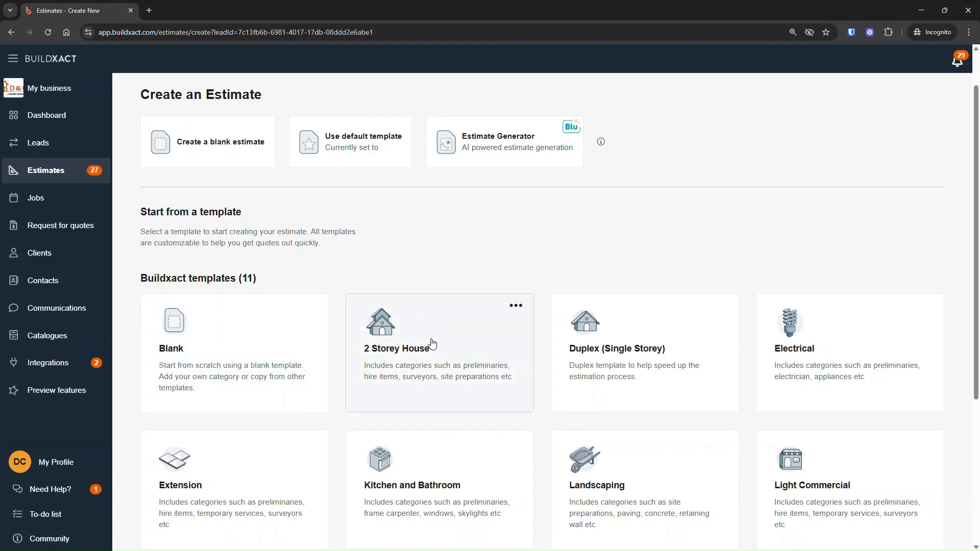
pyautogui.scroll(1, 568, 370)
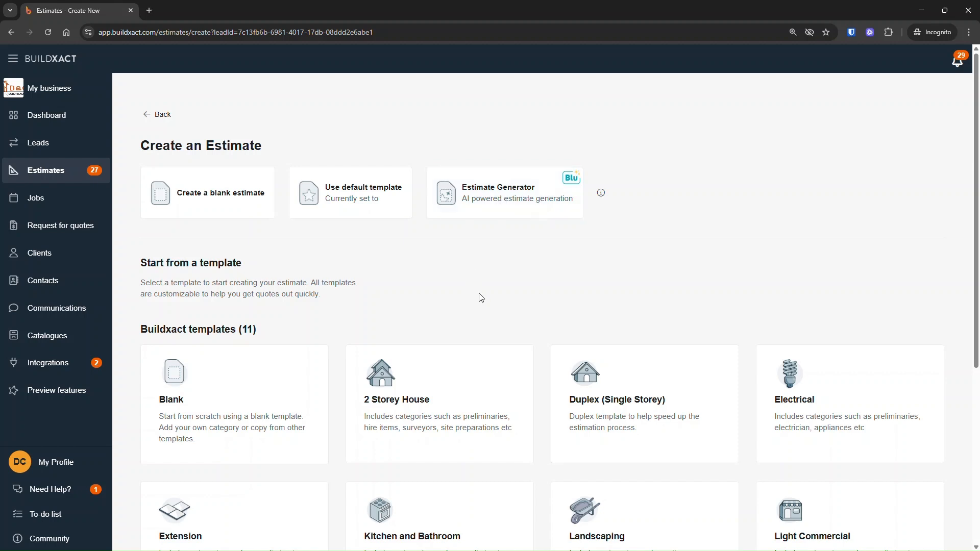
pyautogui.scroll(-1, 480, 296)
pyautogui.scroll(-1, 289, 266)
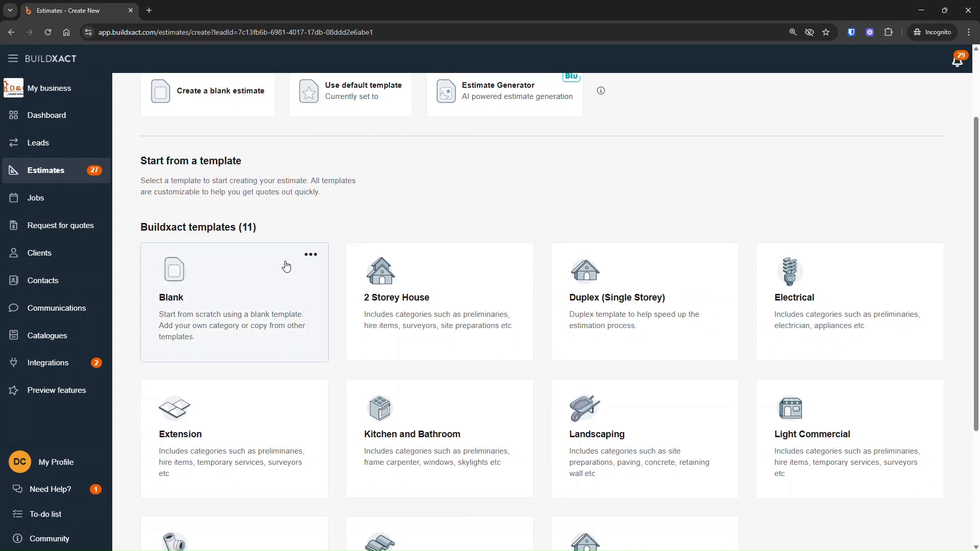
pyautogui.scroll(-1, 286, 323)
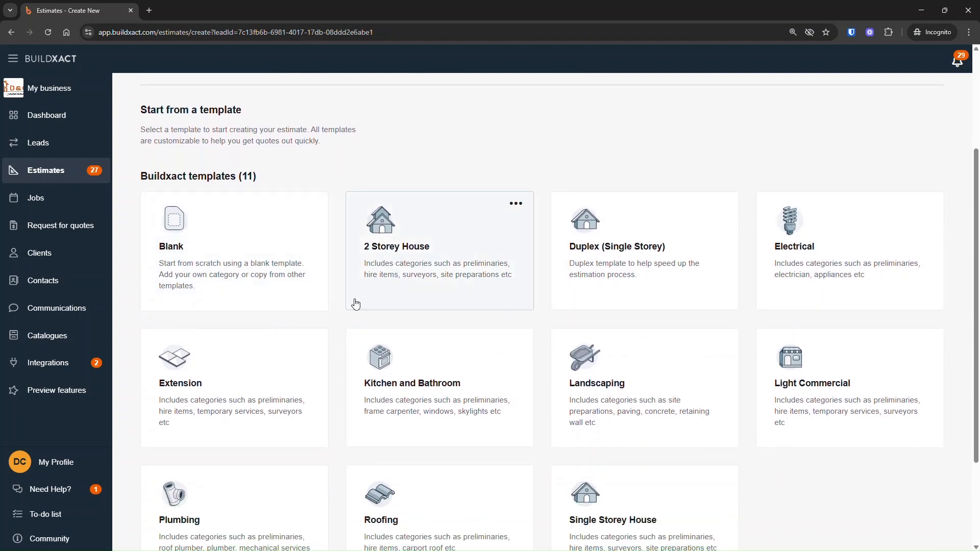
pyautogui.click(406, 255)
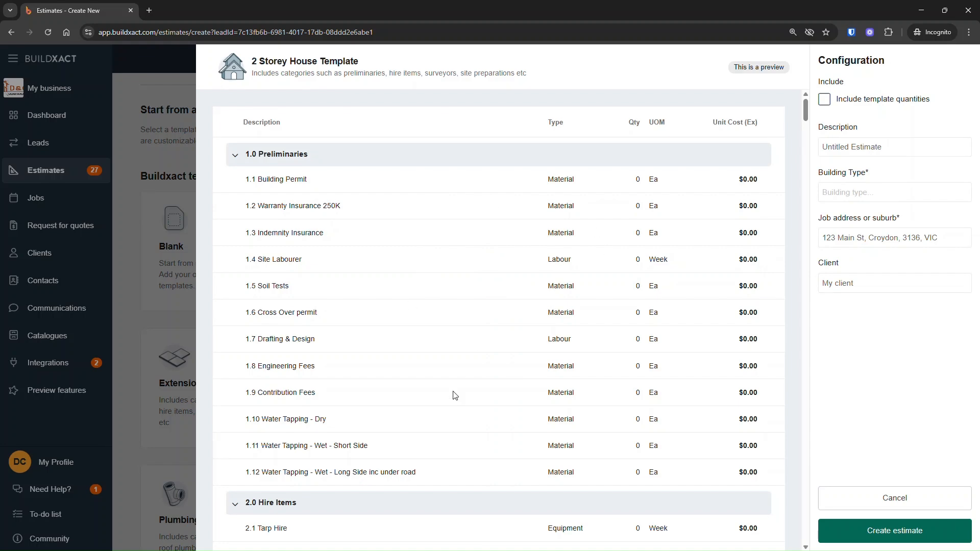
pyautogui.scroll(-7, 447, 412)
pyautogui.scroll(-2, 448, 411)
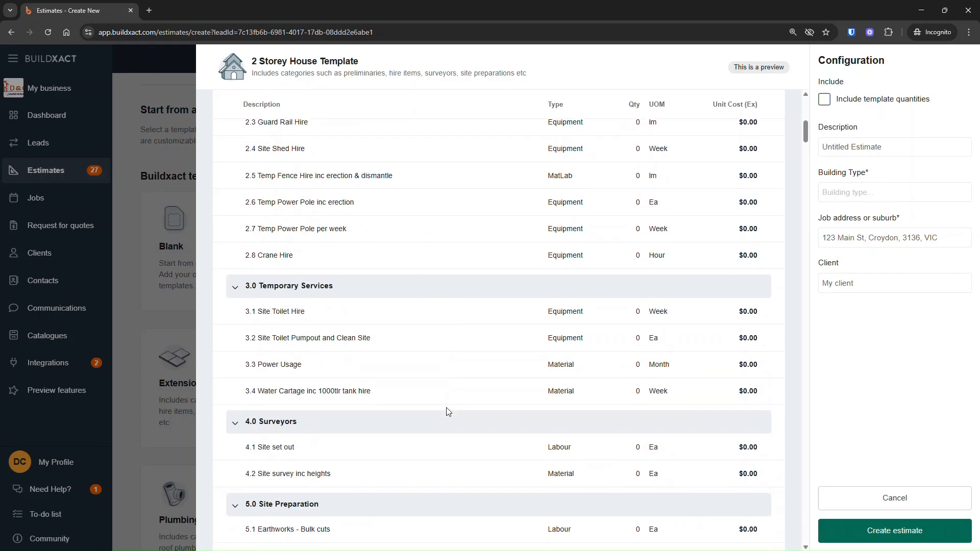
pyautogui.click(918, 497)
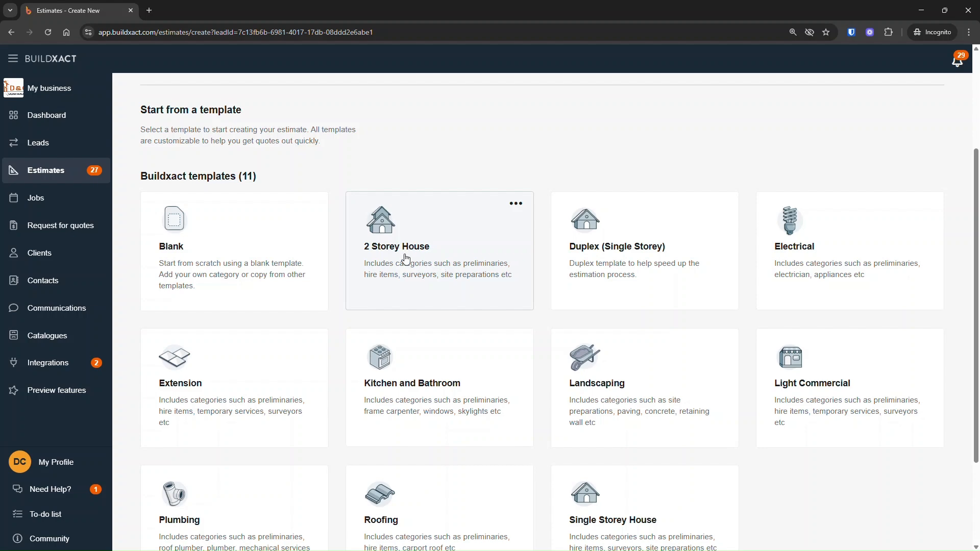
# Preview the Kitchen and Bathroom template, close it, and scroll through the remaining templates.
pyautogui.scroll(-2, 591, 306)
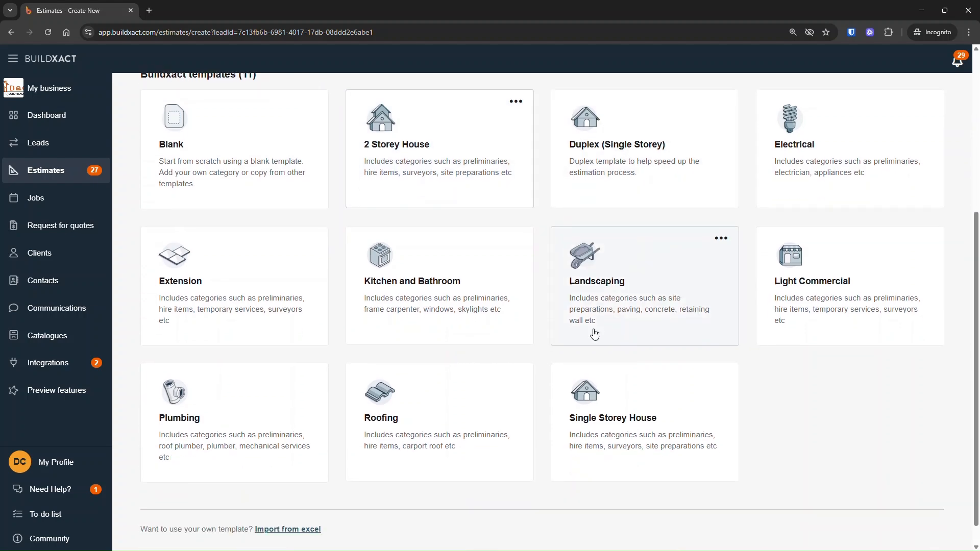
pyautogui.click(411, 293)
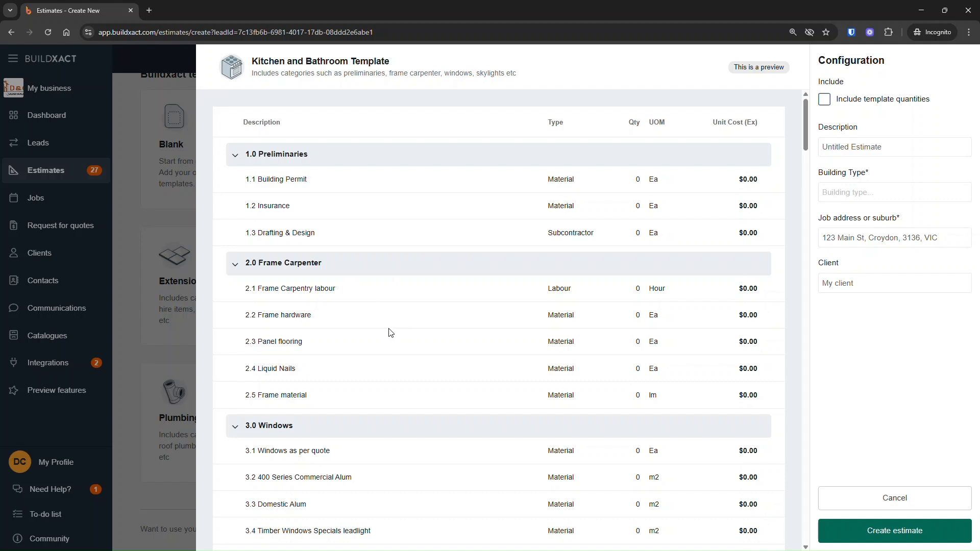
pyautogui.click(835, 496)
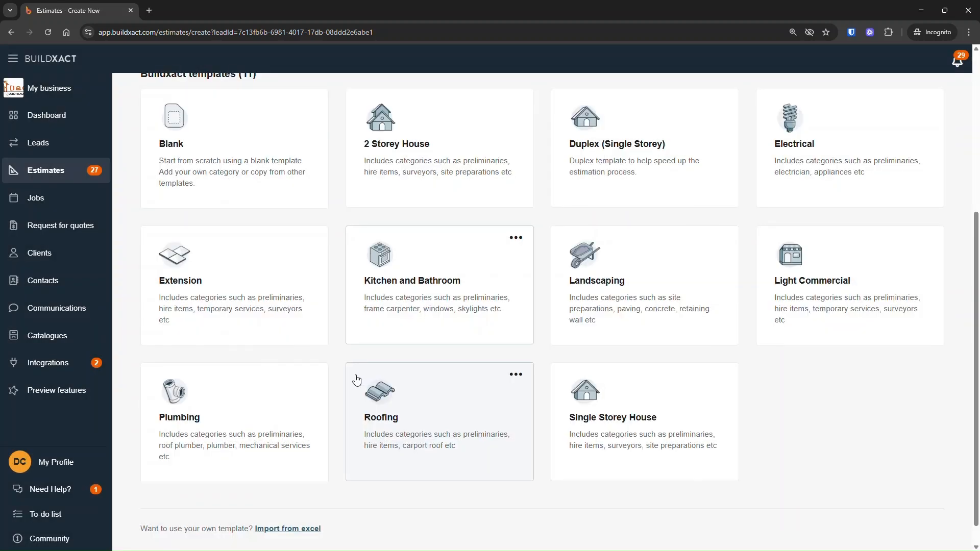
pyautogui.scroll(-1, 337, 459)
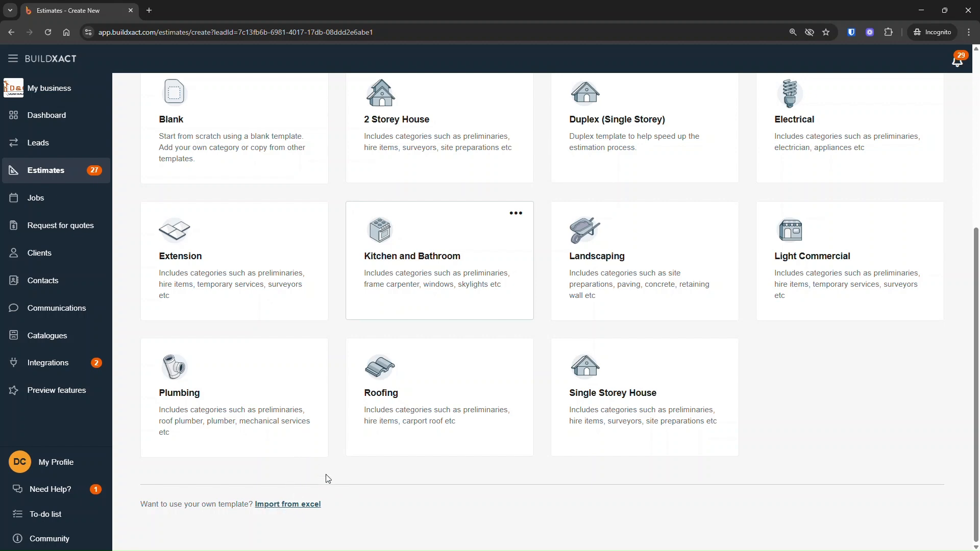
pyautogui.scroll(5, 343, 466)
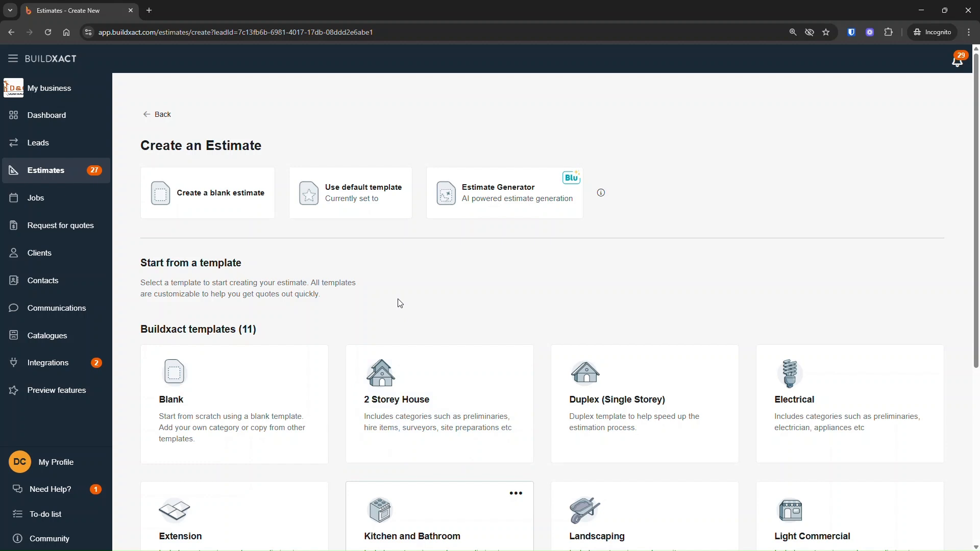
# Reopen the Kitchen and Bathroom template to configure a new estimate from it.
pyautogui.moveTo(387, 350)
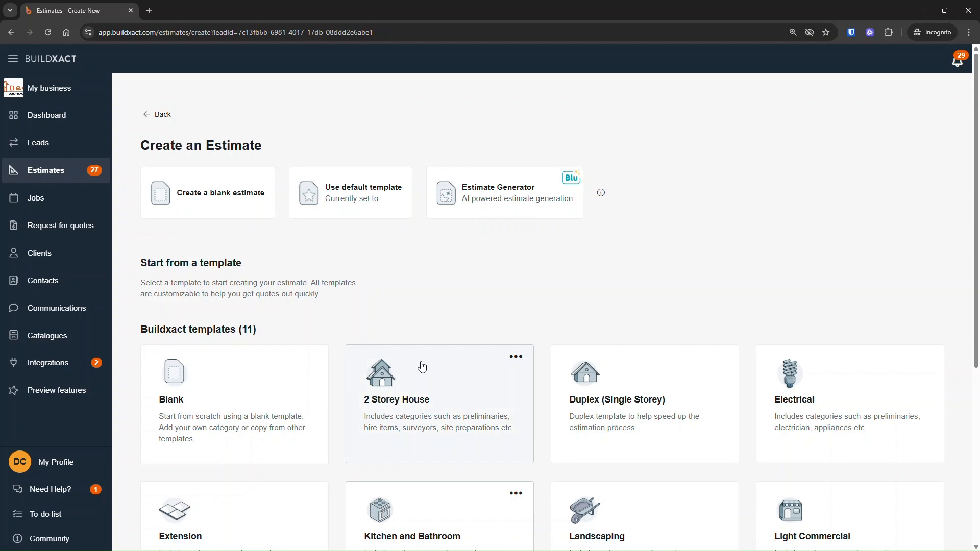
pyautogui.scroll(-3, 421, 366)
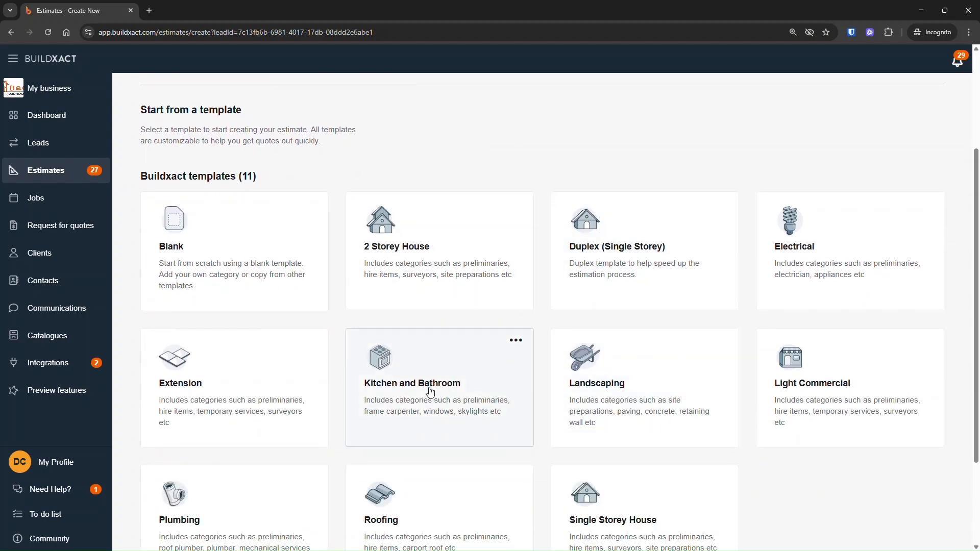
pyautogui.click(430, 389)
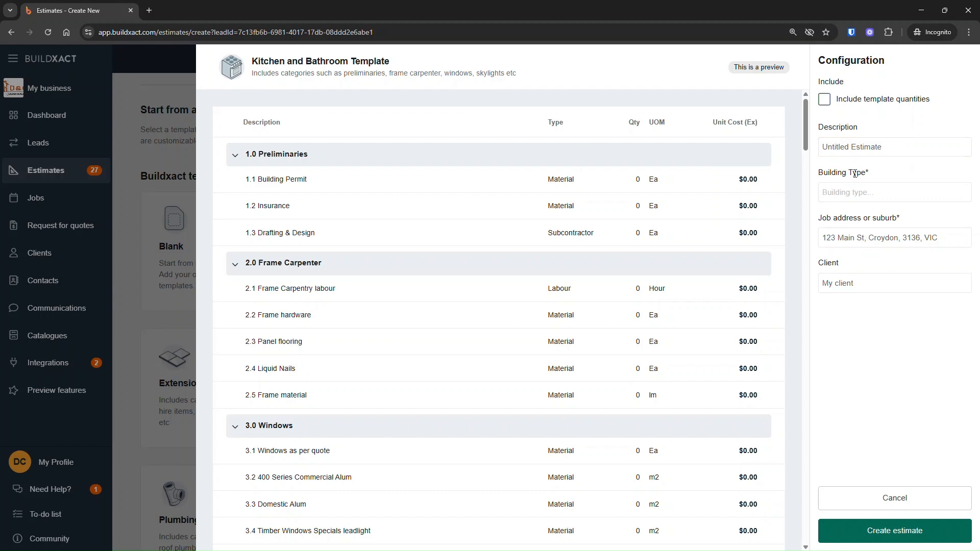
# Tick and untick the option to include template quantities.
pyautogui.click(863, 101)
pyautogui.click(864, 102)
pyautogui.moveTo(930, 100); pyautogui.dragTo(834, 108)
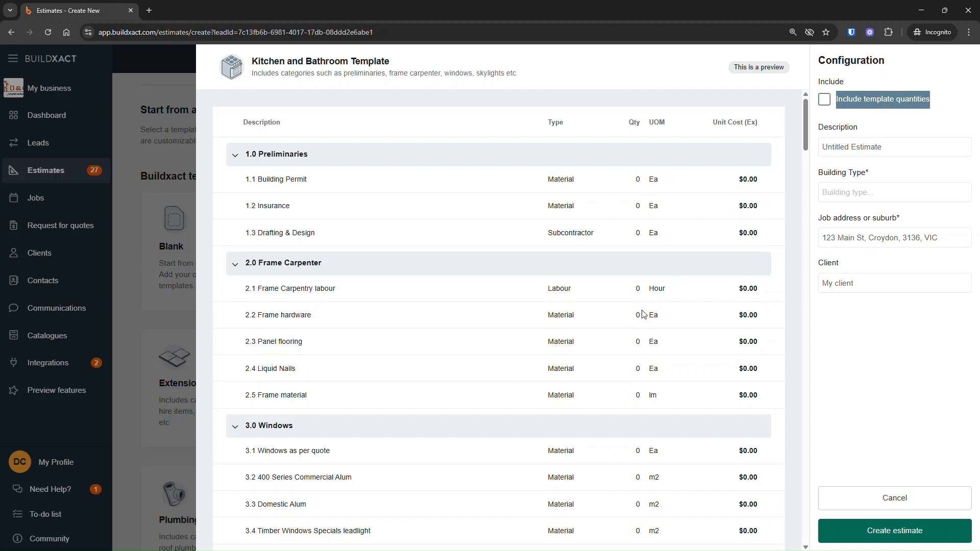
pyautogui.click(944, 106)
pyautogui.click(878, 105)
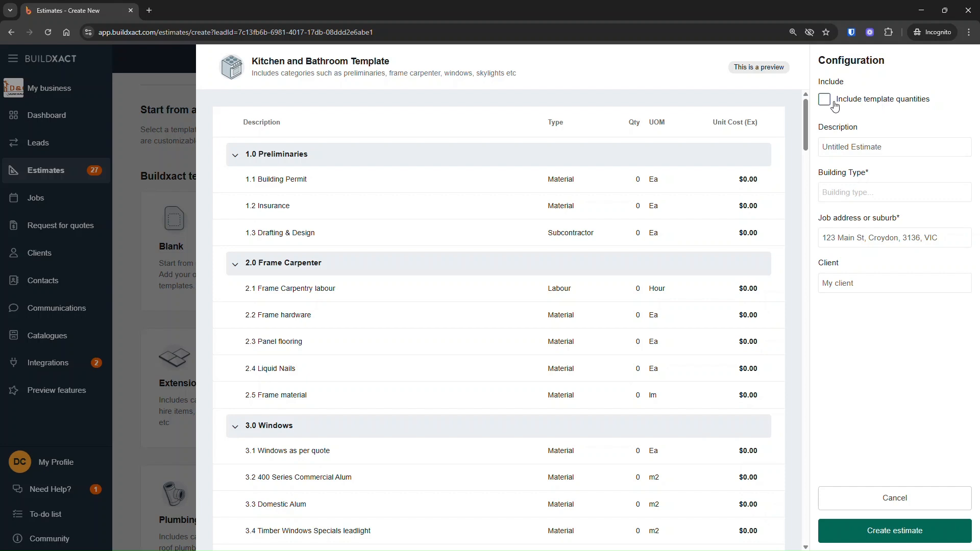
pyautogui.click(883, 147)
pyautogui.moveTo(882, 147); pyautogui.dragTo(834, 141)
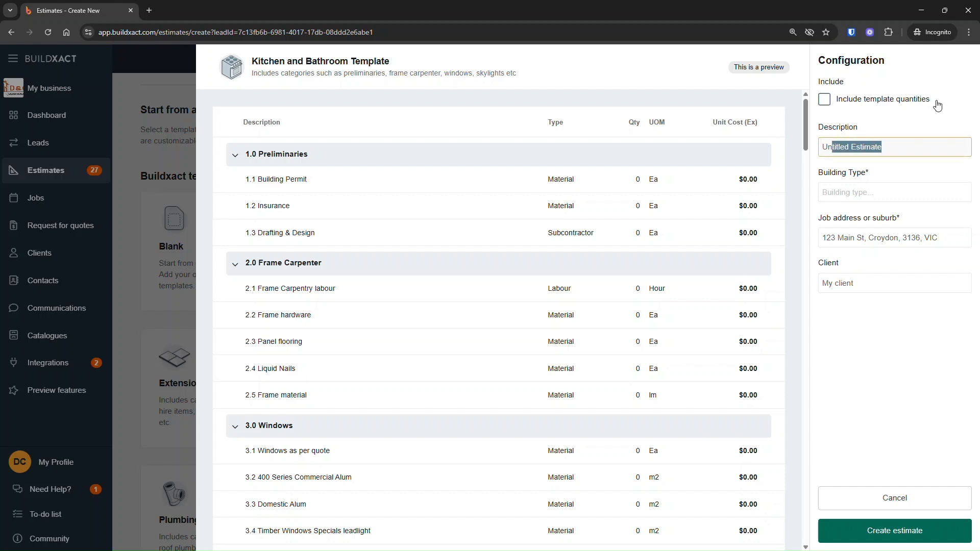
pyautogui.click(906, 103)
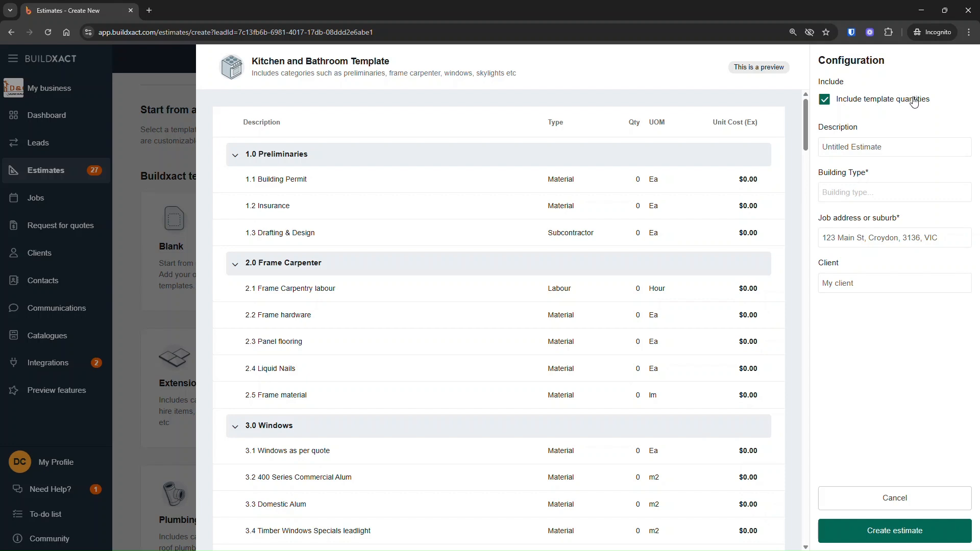
pyautogui.click(876, 101)
# Replace the default estimate description with a name for the client's kitchen.
pyautogui.click(858, 146)
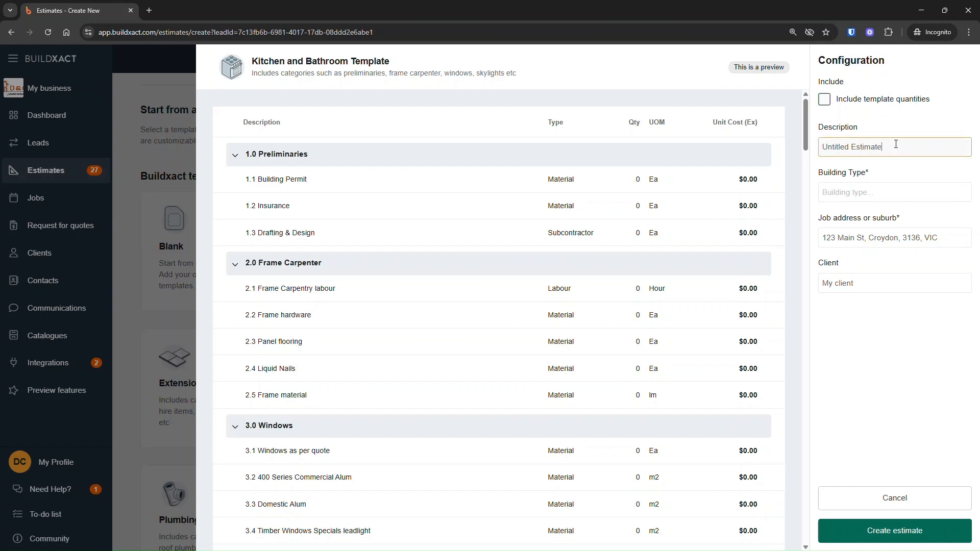
pyautogui.tripleClick(895, 144)
pyautogui.write("Dan's kitchen")
# Set the building type to Kitchen renovation and create the estimate.
pyautogui.click(906, 190)
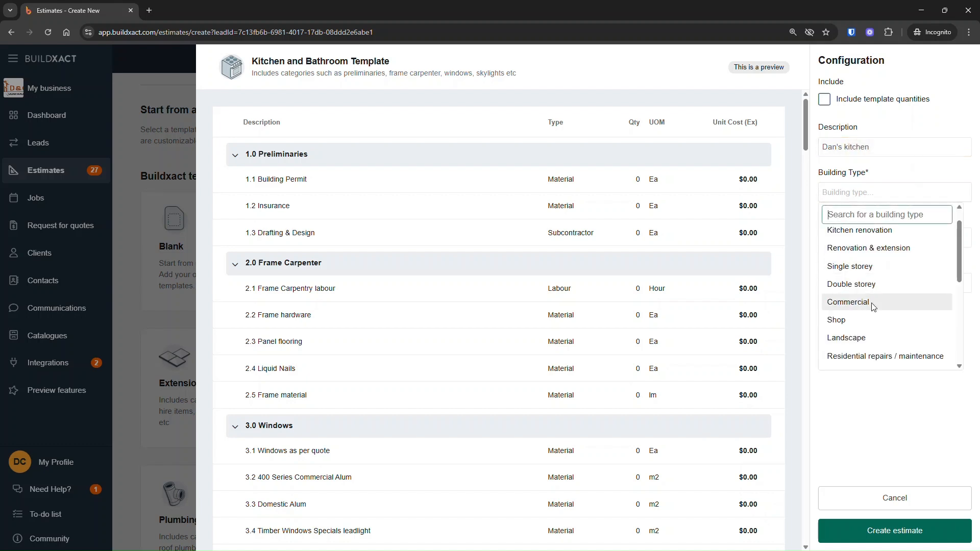
pyautogui.click(867, 233)
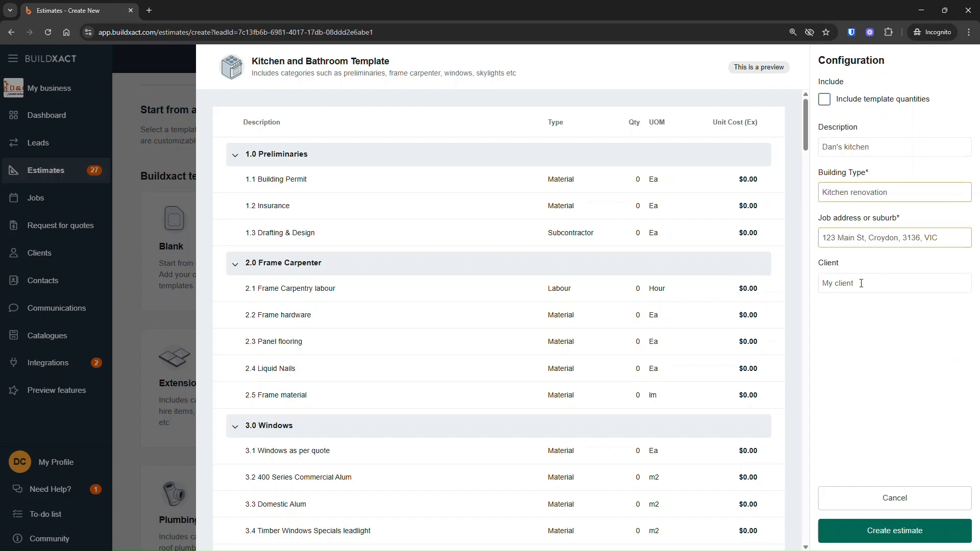
pyautogui.click(894, 533)
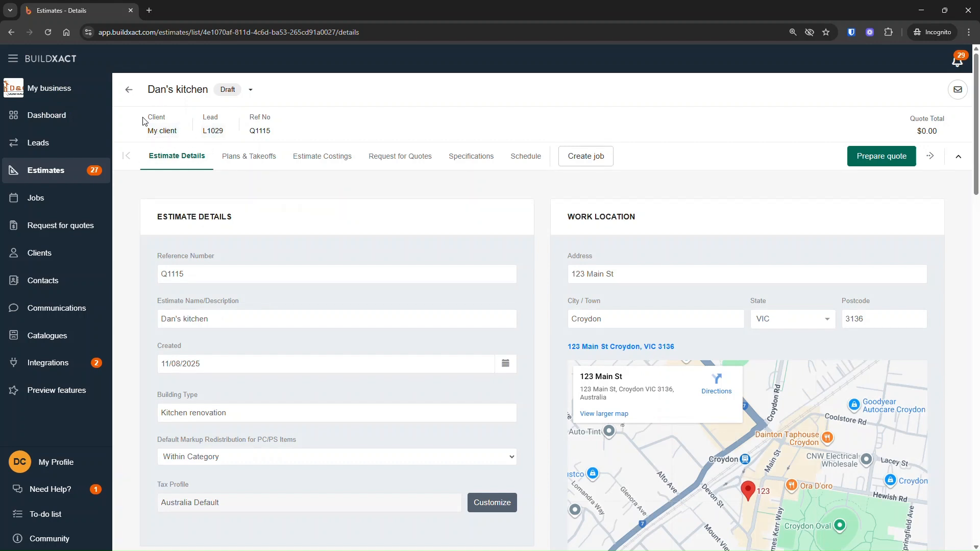
# Inspect the new estimate's linked lead and client records, return, and review its estimate details.
pyautogui.moveTo(144, 116); pyautogui.dragTo(276, 134)
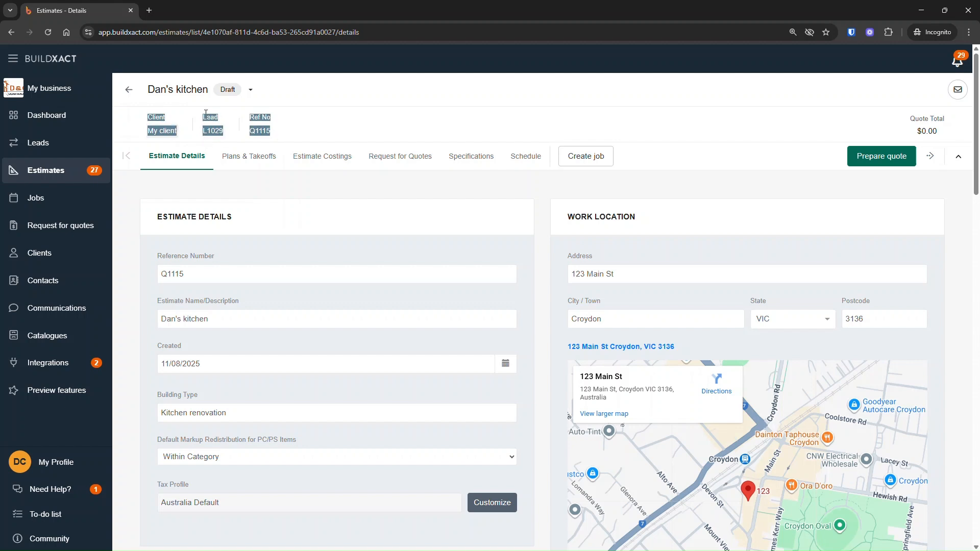
pyautogui.click(289, 132)
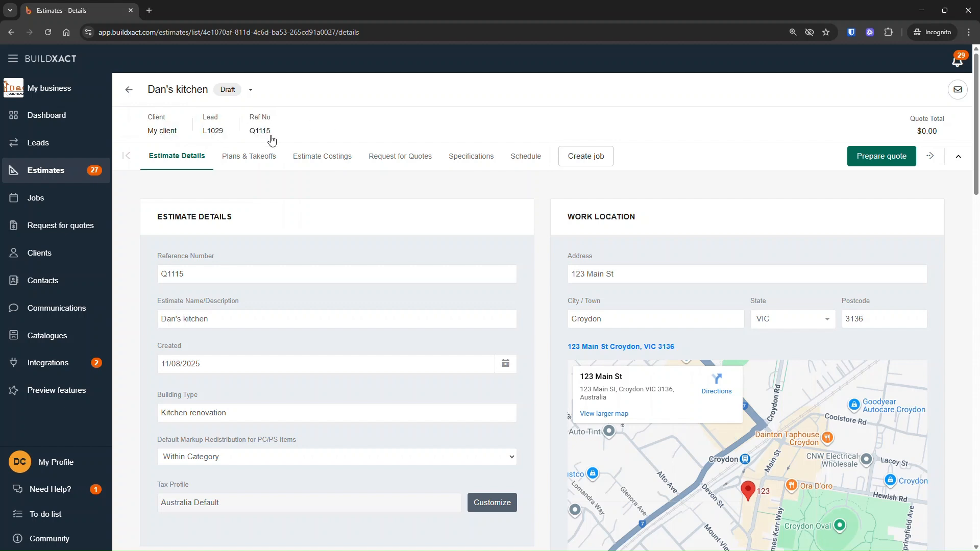
pyautogui.click(217, 134)
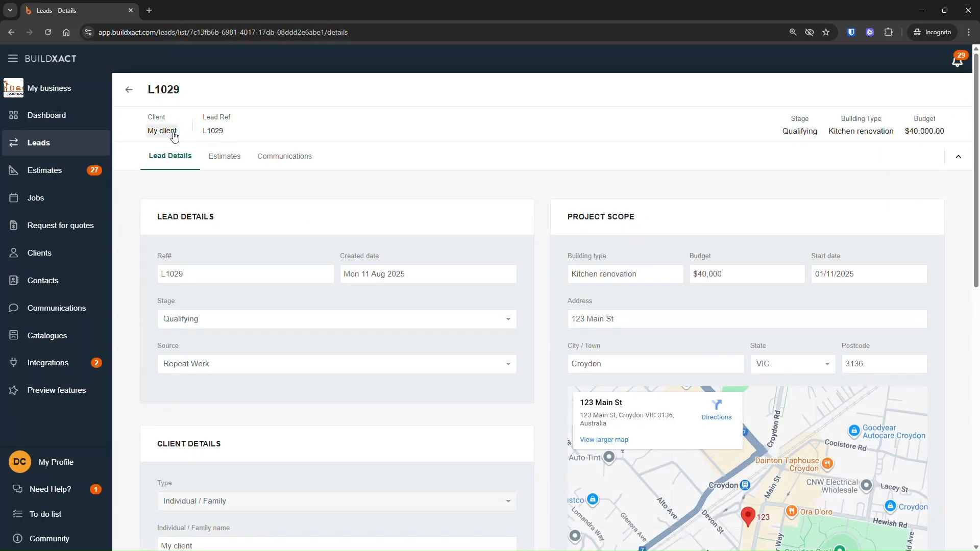
pyautogui.click(174, 133)
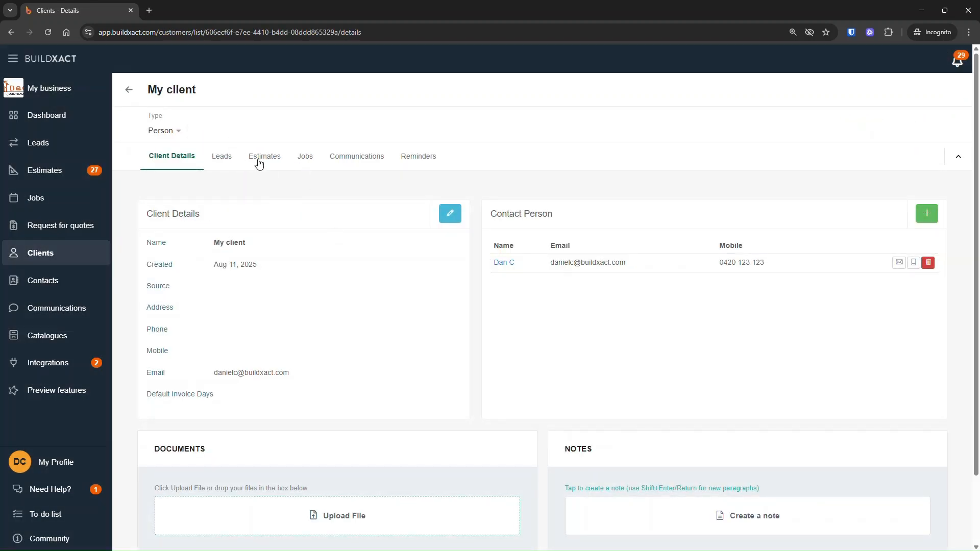
pyautogui.click(11, 35)
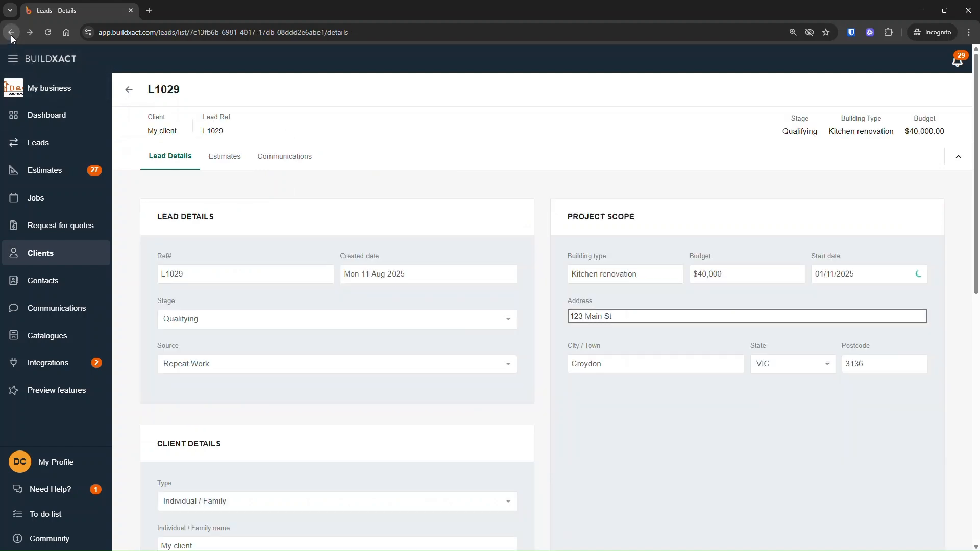
pyautogui.click(10, 34)
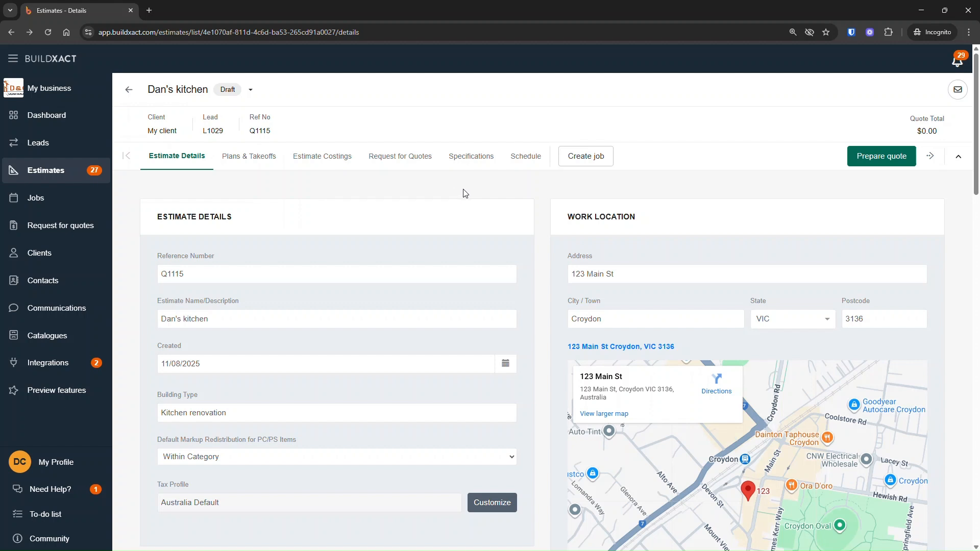
pyautogui.scroll(-1, 593, 259)
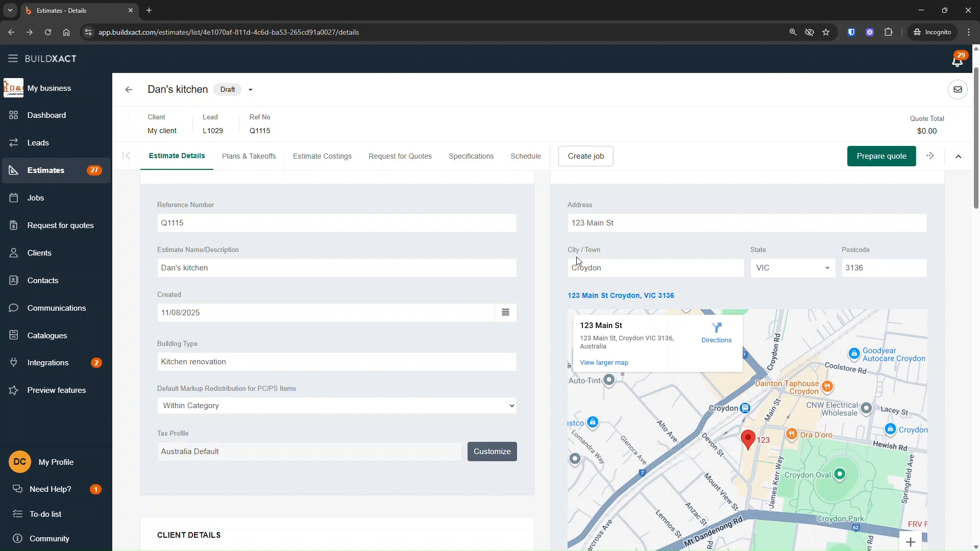
pyautogui.scroll(-3, 192, 393)
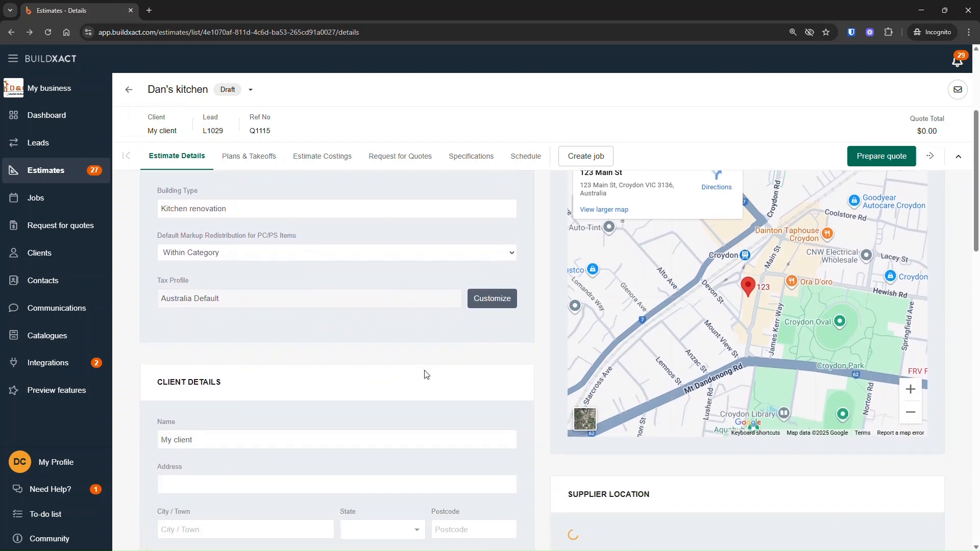
# Scroll through the estimate details page to review the client, lead, notes, client portal and documents sections.
pyautogui.scroll(-7, 643, 427)
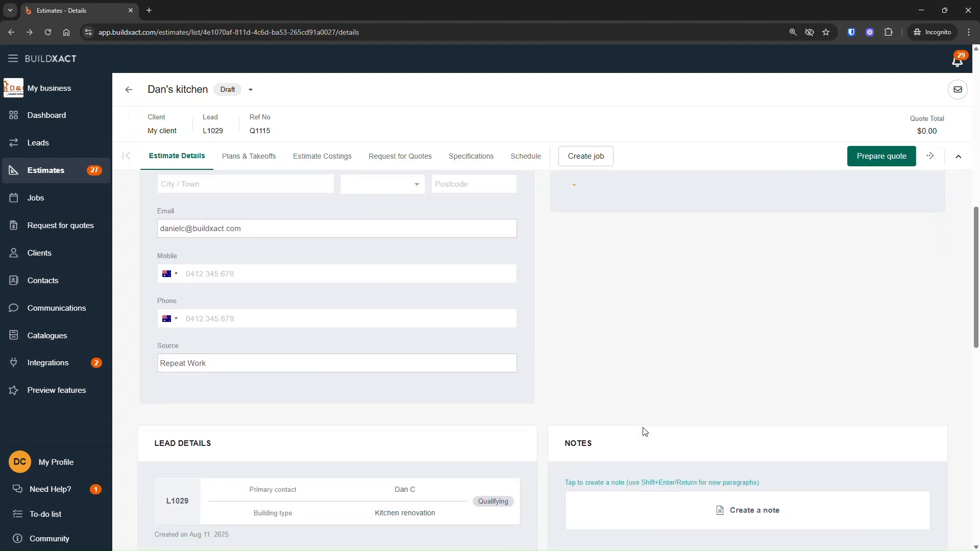
pyautogui.scroll(-2, 644, 431)
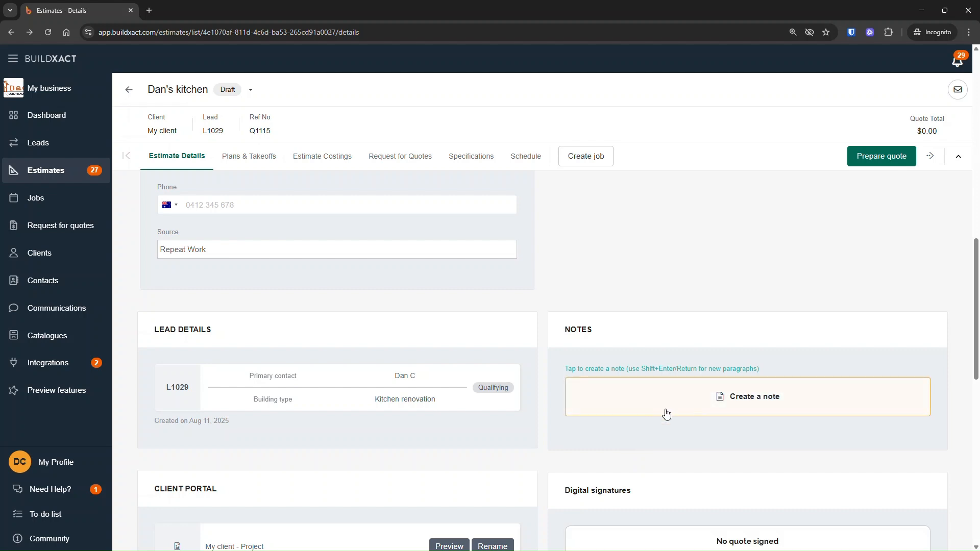
pyautogui.scroll(-5, 695, 405)
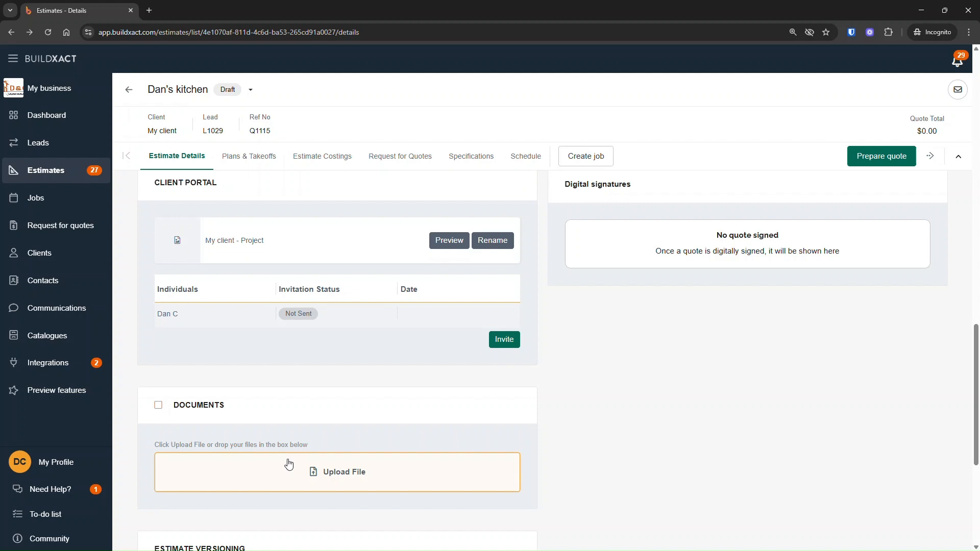
pyautogui.scroll(6, 292, 455)
pyautogui.scroll(12, 305, 459)
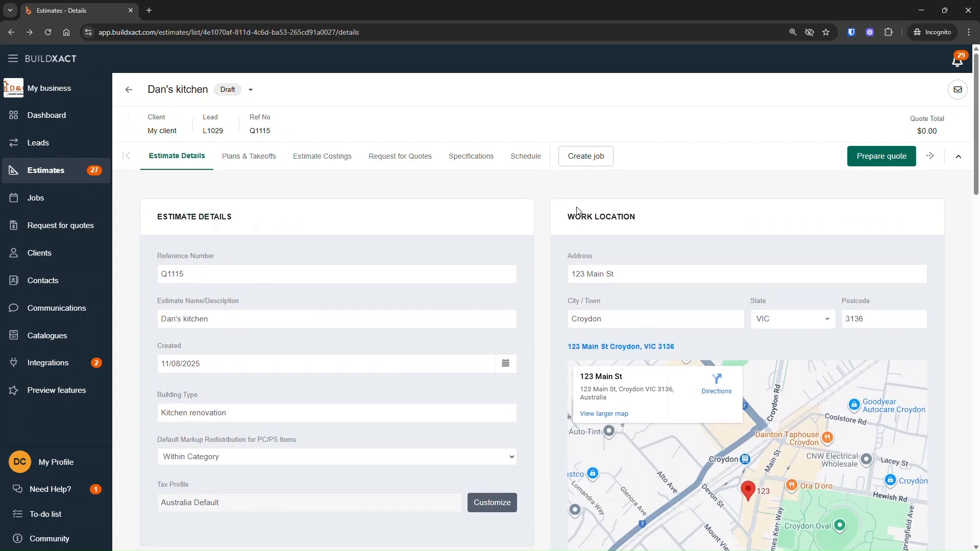
pyautogui.moveTo(569, 213); pyautogui.dragTo(630, 227)
pyautogui.scroll(-3, 449, 381)
pyautogui.scroll(-3, 383, 434)
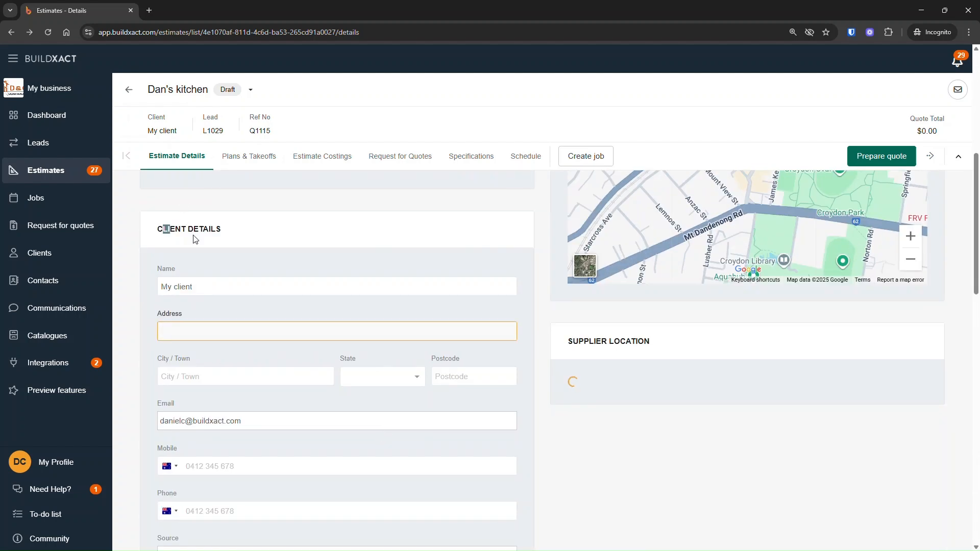
# Review the client details section and its address fields alongside the work location map.
pyautogui.moveTo(163, 229); pyautogui.dragTo(220, 238)
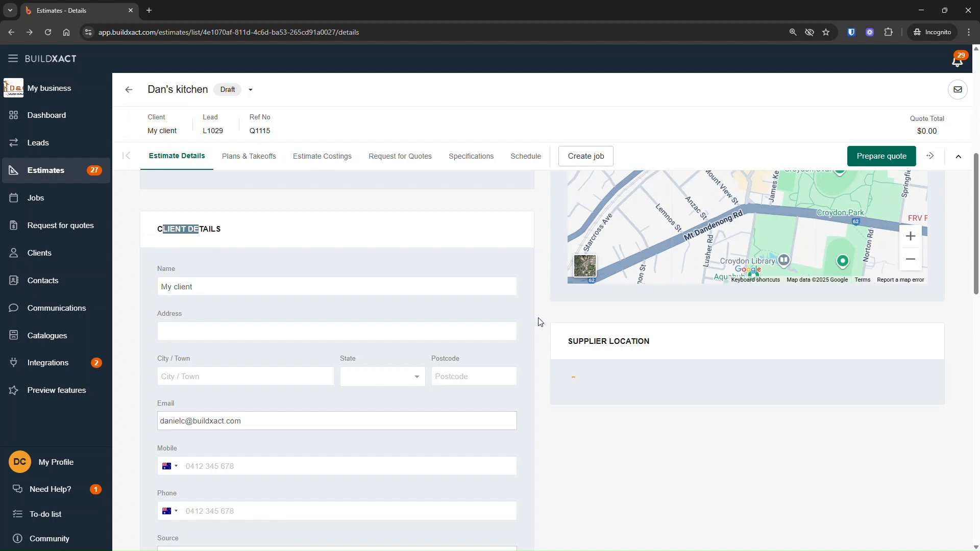
pyautogui.scroll(4, 539, 321)
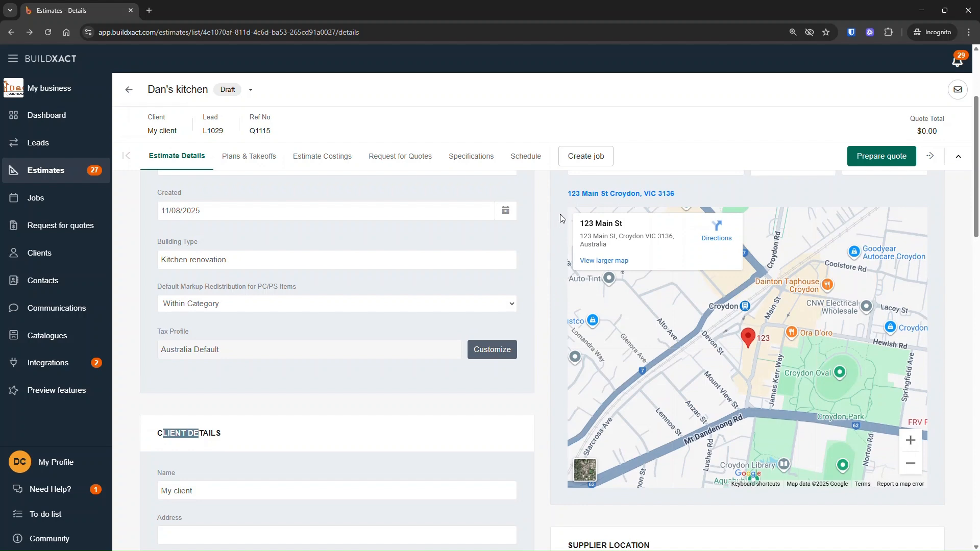
pyautogui.scroll(2, 559, 214)
pyautogui.click(289, 455)
pyautogui.scroll(-1, 263, 496)
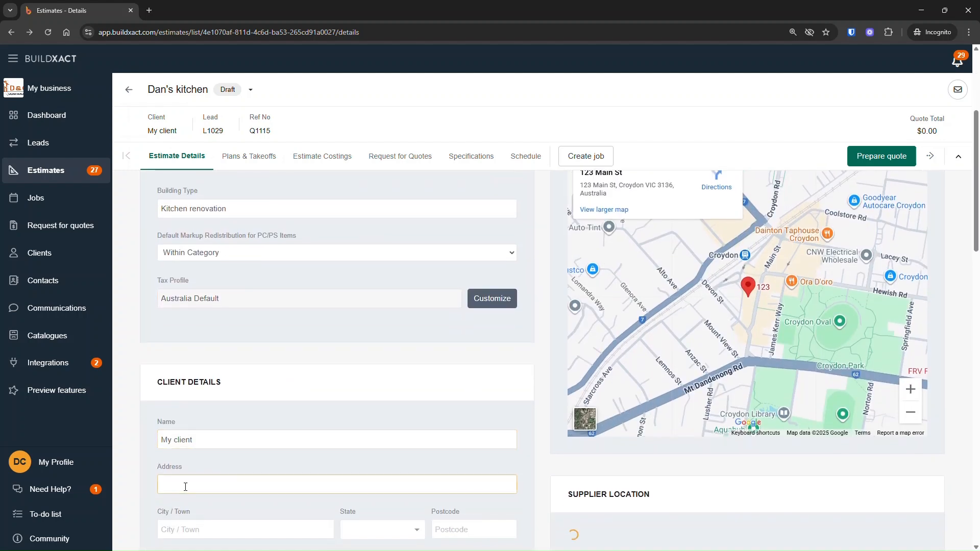
pyautogui.click(178, 487)
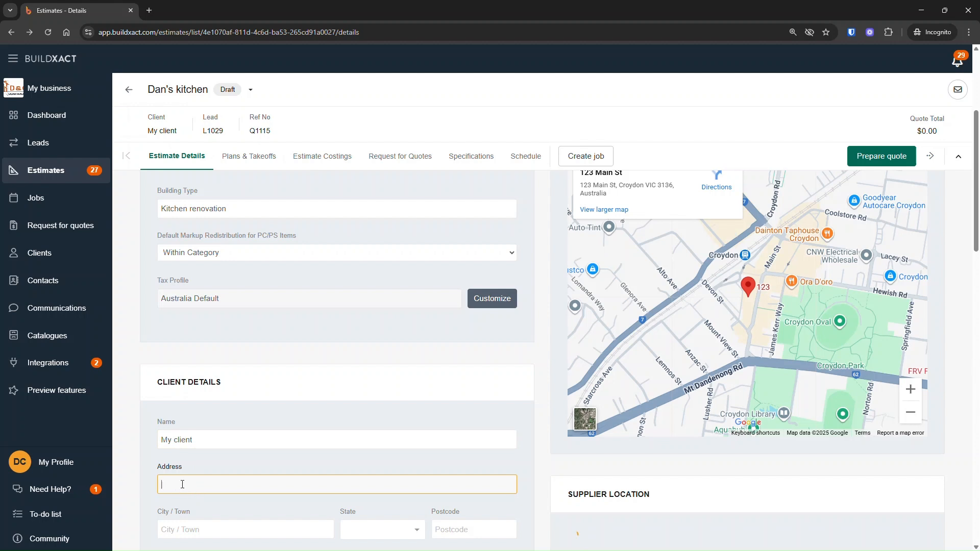
pyautogui.scroll(-1, 182, 484)
pyautogui.scroll(5, 520, 394)
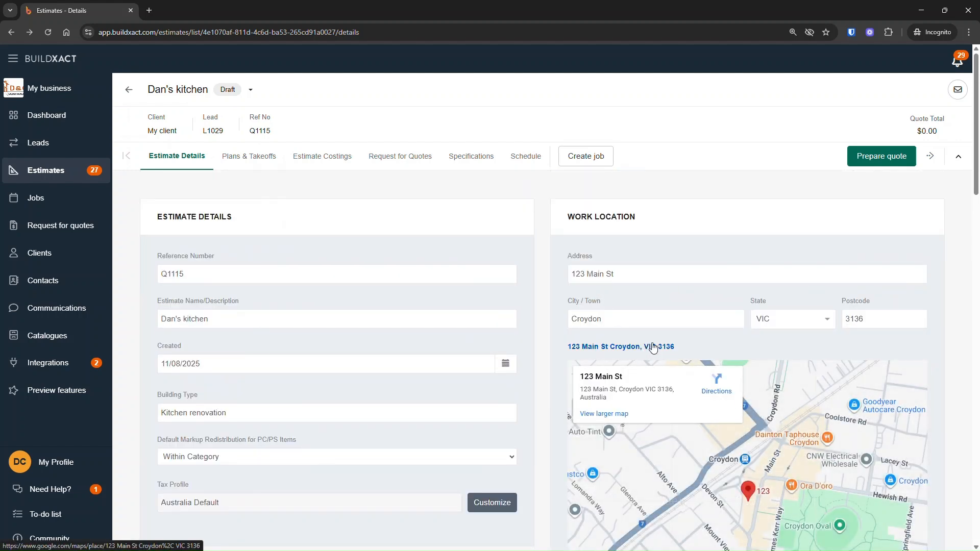
pyautogui.scroll(-2, 468, 445)
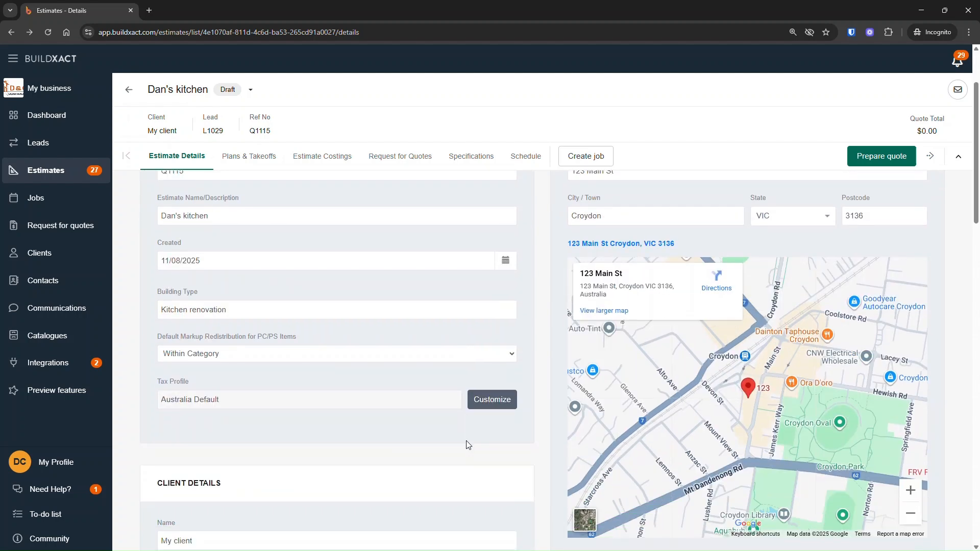
pyautogui.scroll(-4, 468, 444)
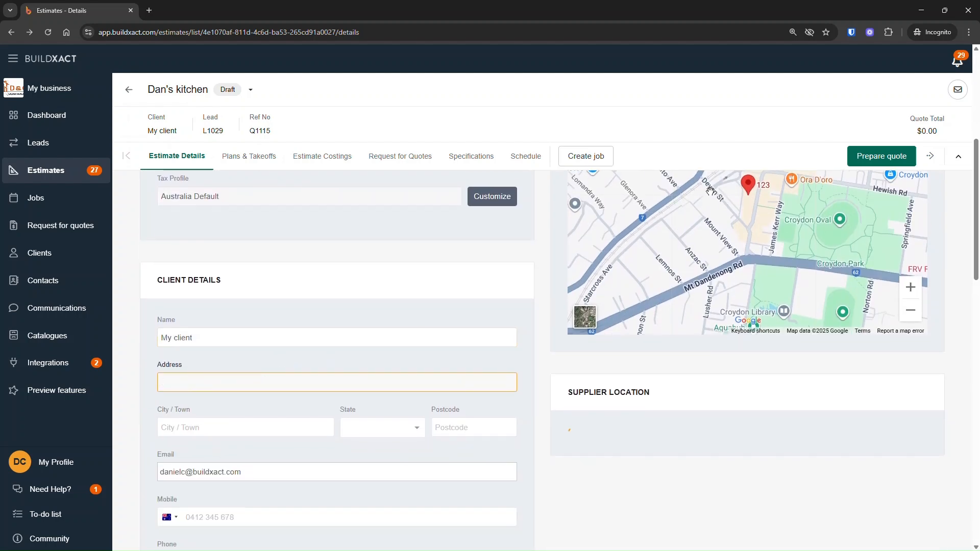
# Examine the client's address, email, mobile and phone fields and the lead details section below.
pyautogui.doubleClick(189, 384)
pyautogui.scroll(-2, 383, 463)
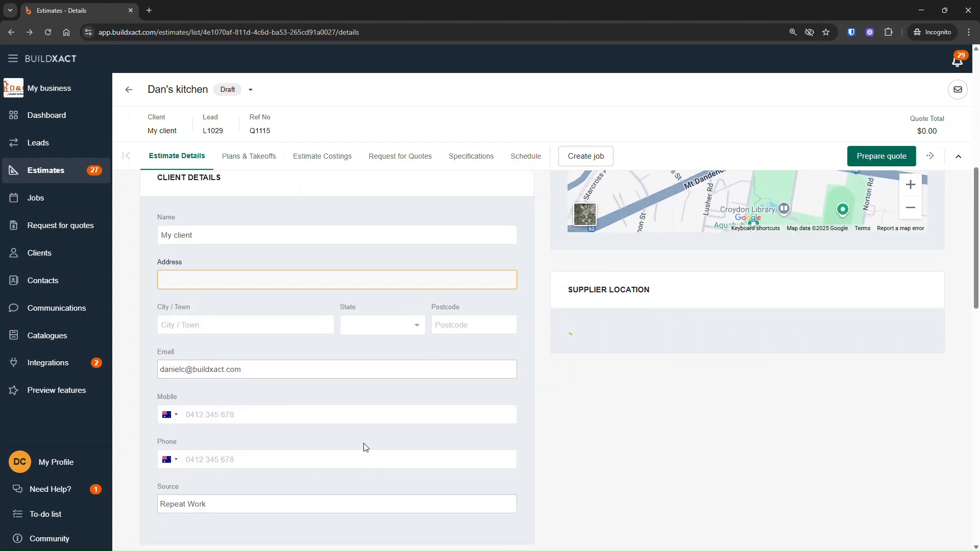
pyautogui.scroll(-2, 364, 447)
pyautogui.click(222, 316)
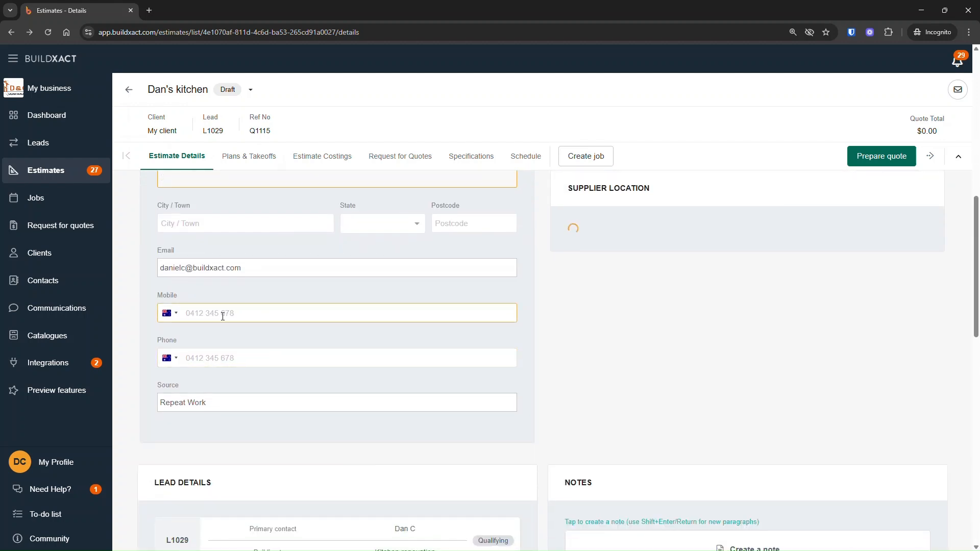
pyautogui.scroll(-4, 361, 390)
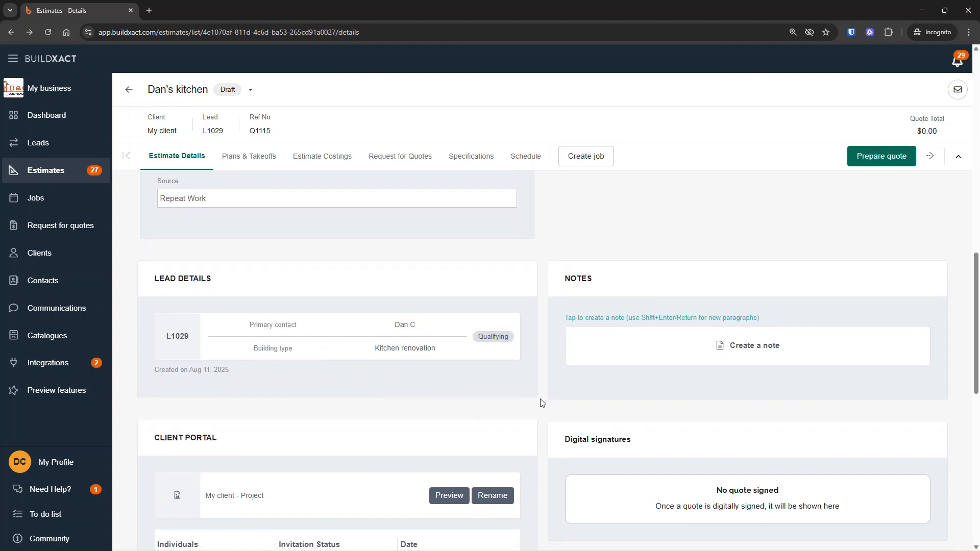
pyautogui.scroll(-3, 549, 401)
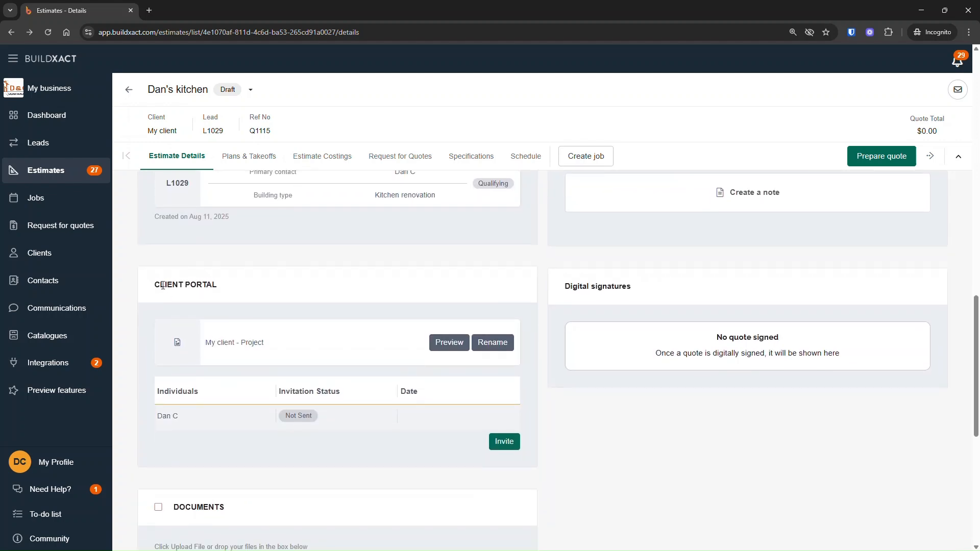
# Highlight and review the client portal section with its project file and invitation list.
pyautogui.moveTo(155, 284); pyautogui.dragTo(504, 462)
pyautogui.click(583, 453)
pyautogui.moveTo(153, 285); pyautogui.dragTo(347, 463)
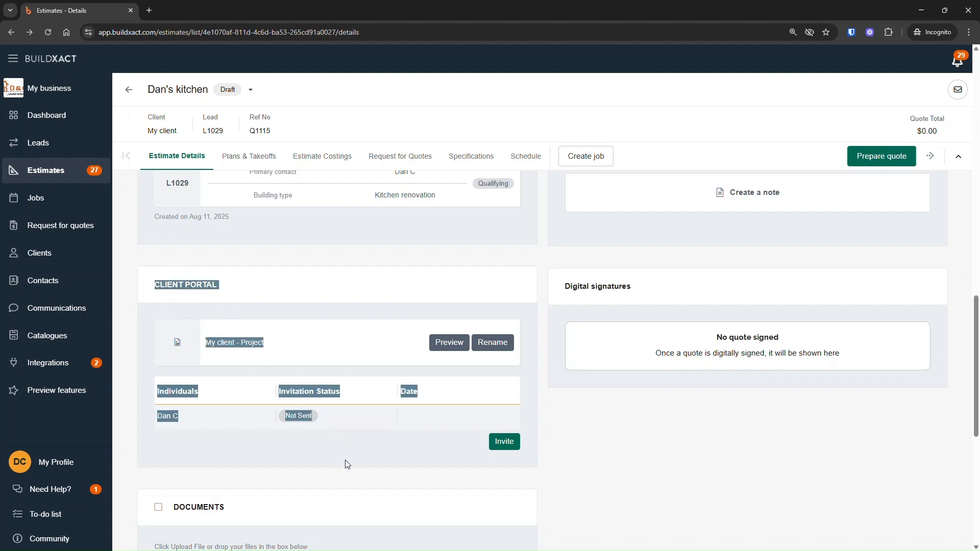
pyautogui.click(347, 462)
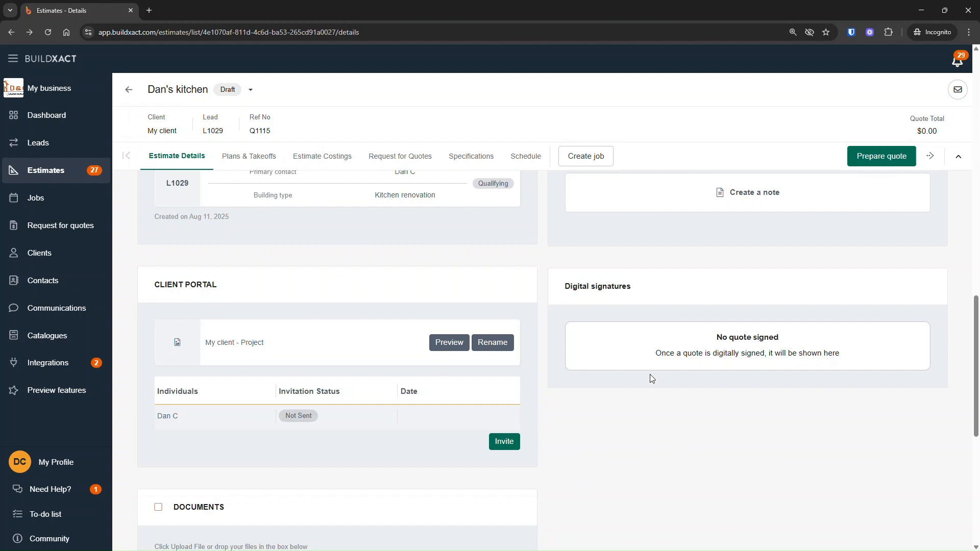
pyautogui.scroll(-1, 714, 432)
pyautogui.scroll(2, 712, 431)
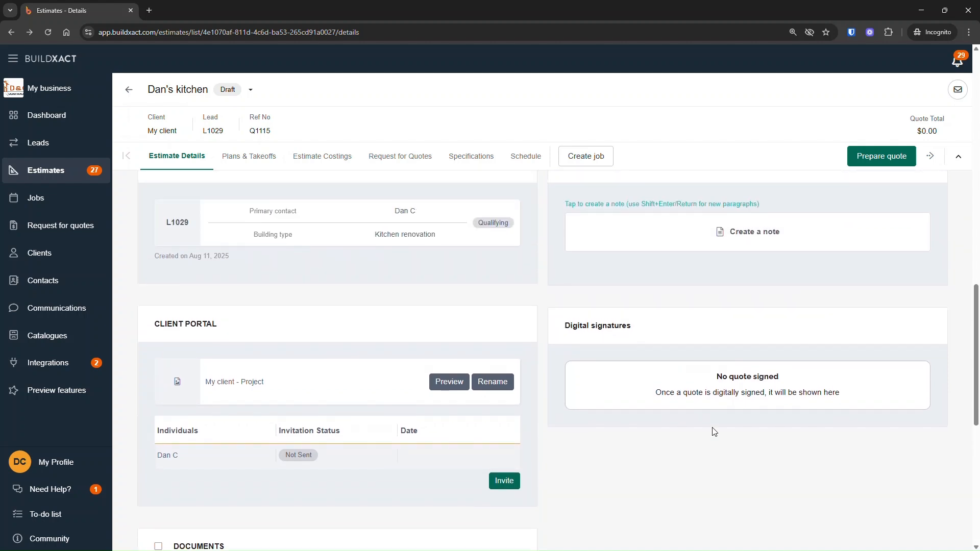